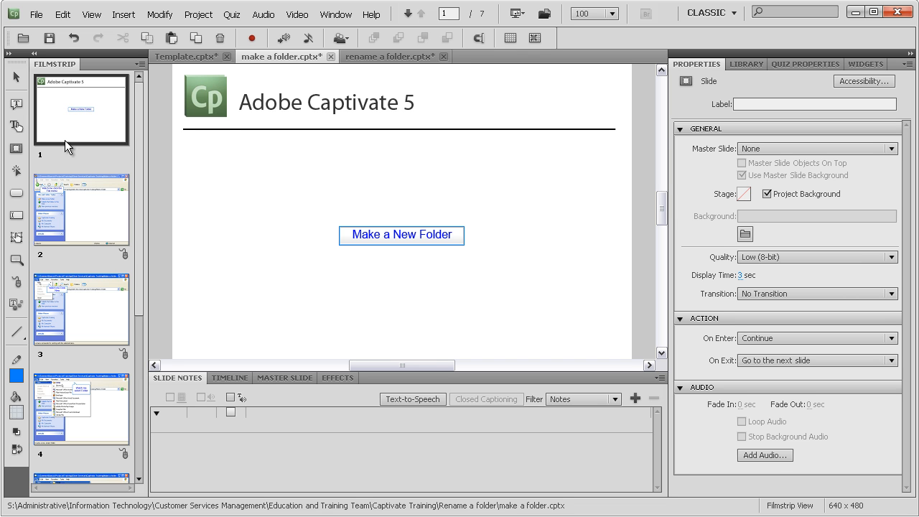
Step: Copy all seven slides of the make a folder project
drag(143, 155, 143, 349)
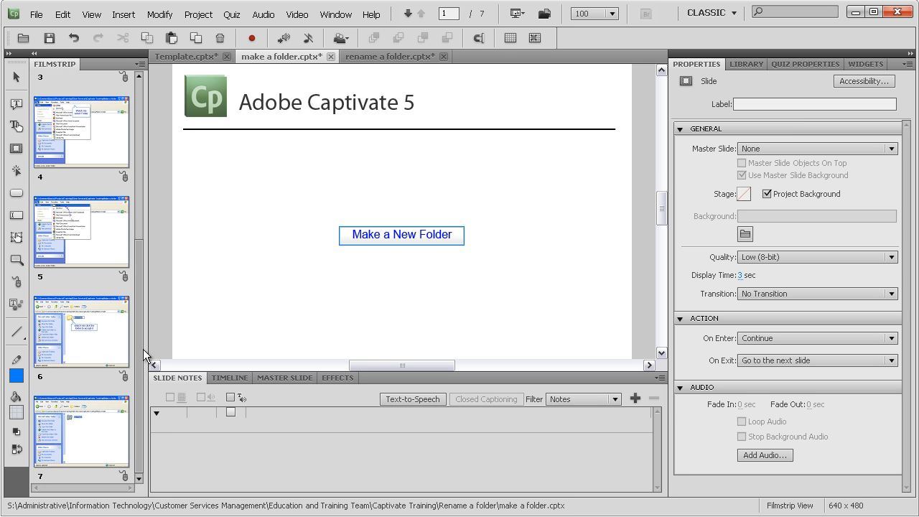
shift+click(85, 434)
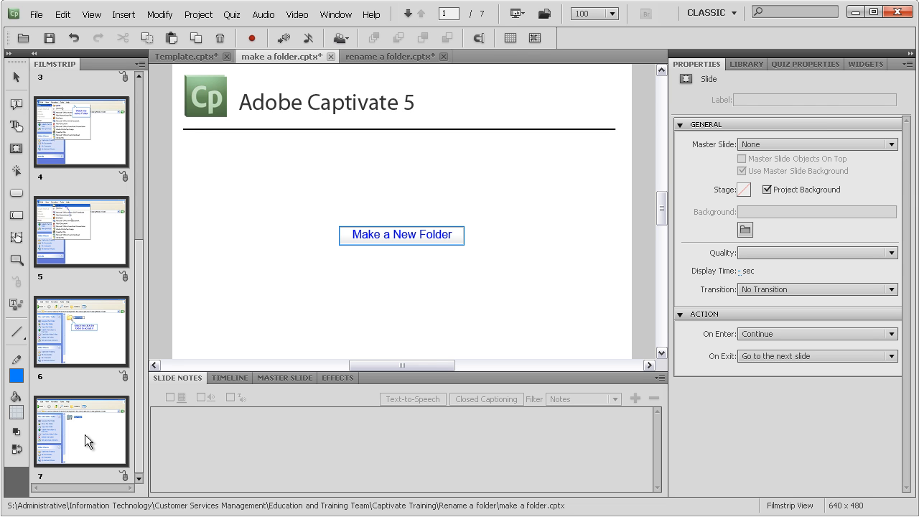
right_click(85, 434)
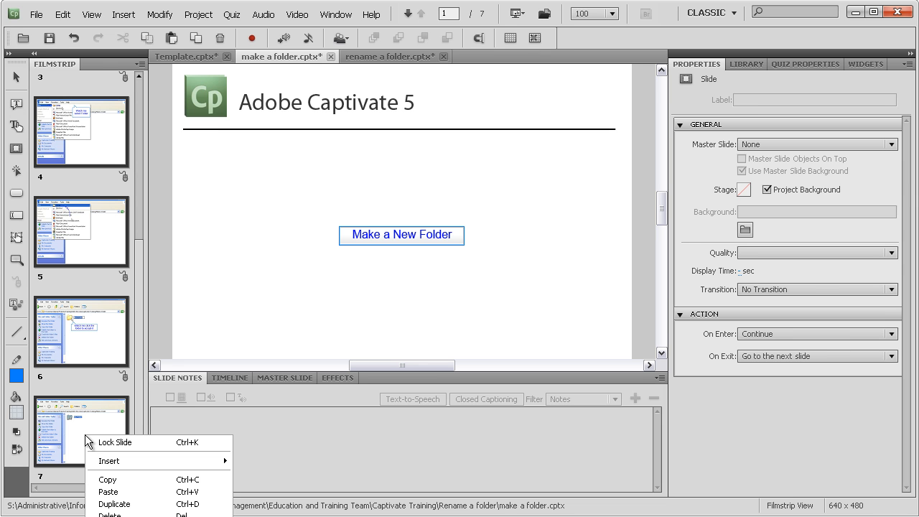
right_click(90, 240)
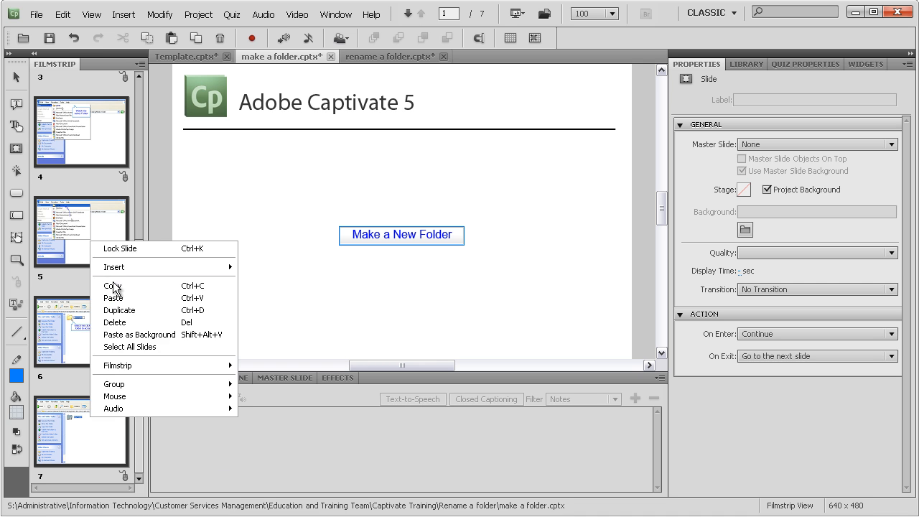
click(114, 287)
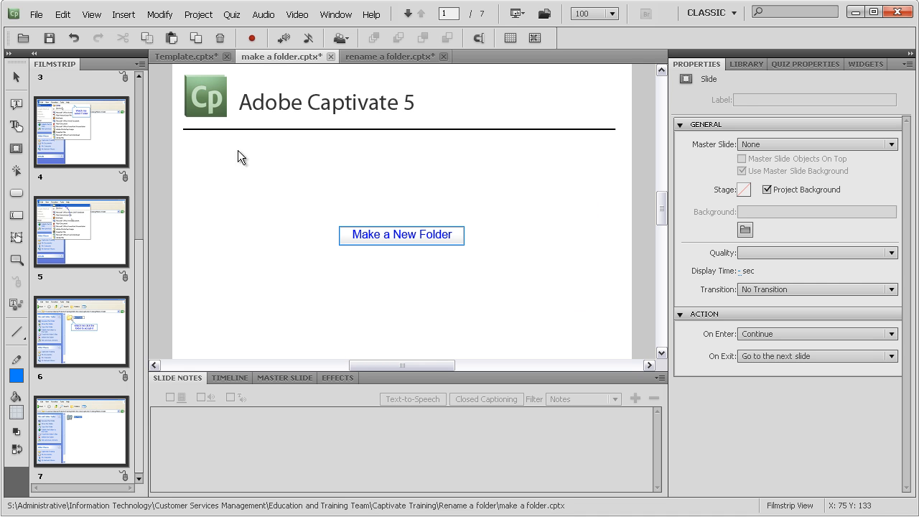
Step: Paste the copied slides after the first slide of the rename a folder project
click(366, 59)
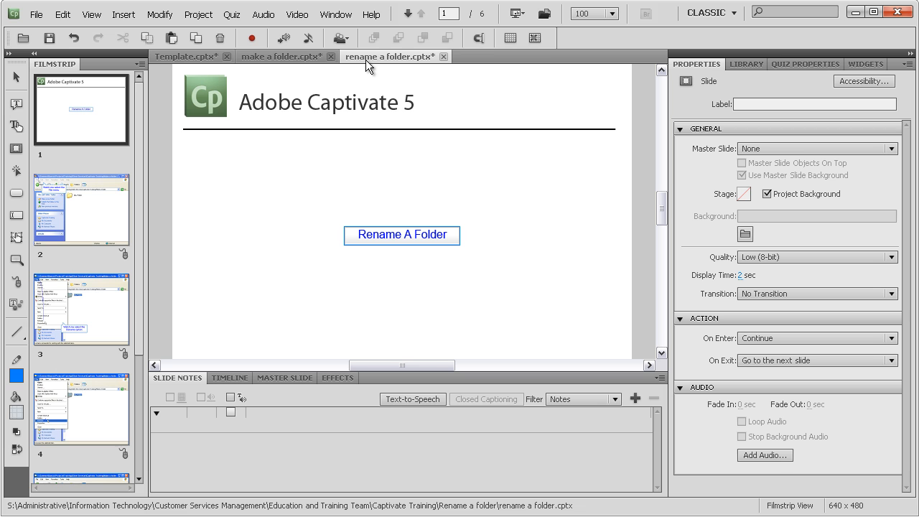
right_click(78, 130)
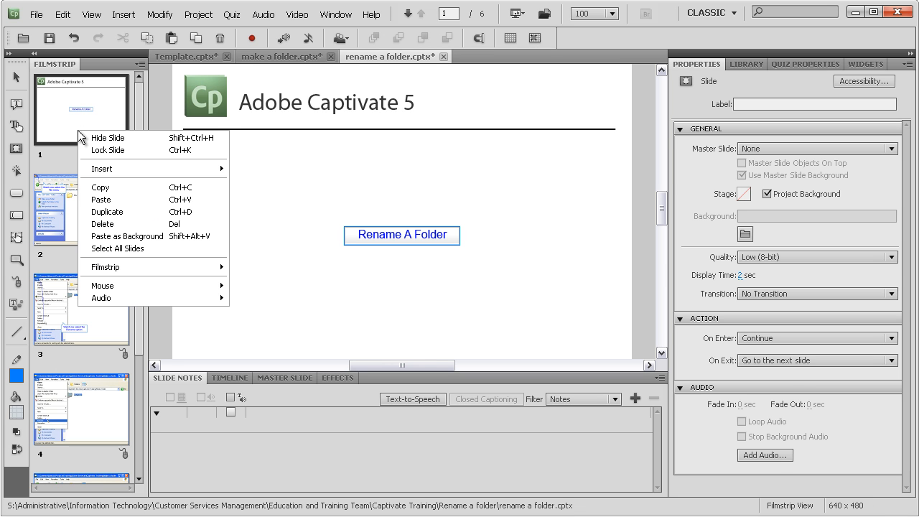
click(111, 204)
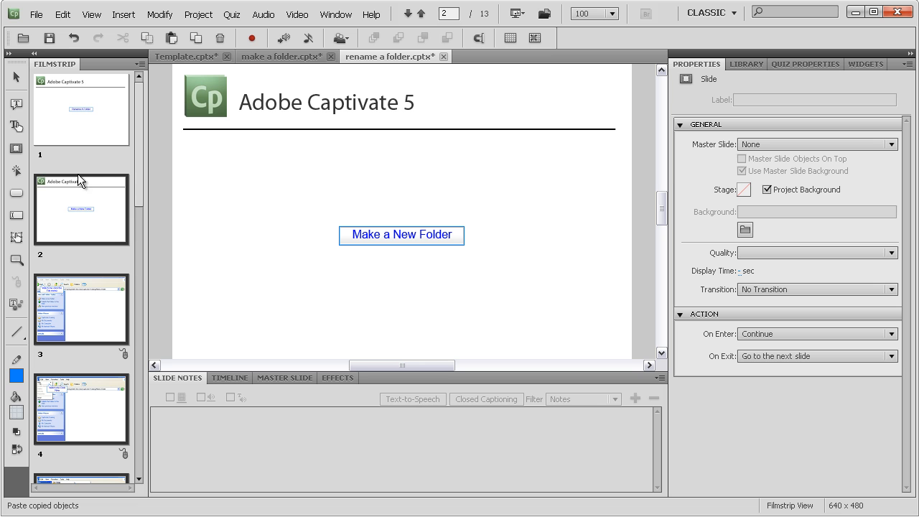
Step: Move the Rename A Folder title slide from the start of the project to position 7, and check the slides around it
click(93, 125)
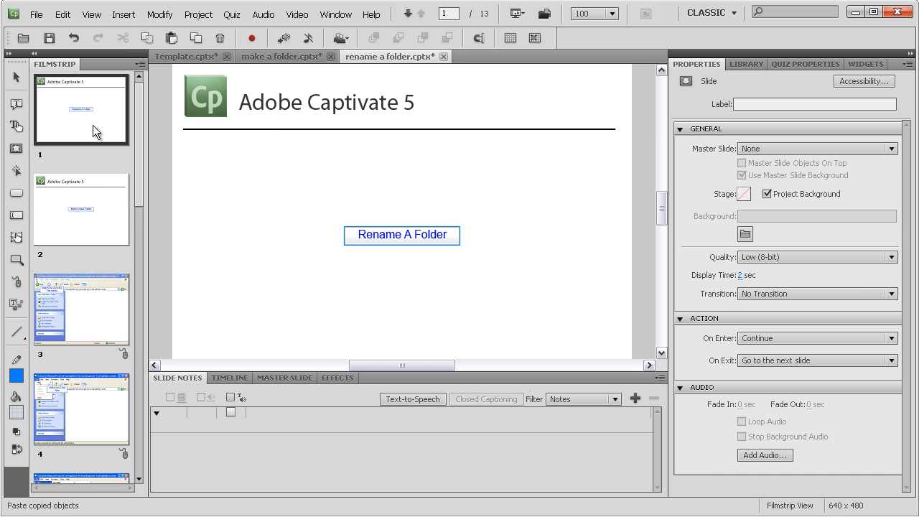
drag(93, 125, 96, 228)
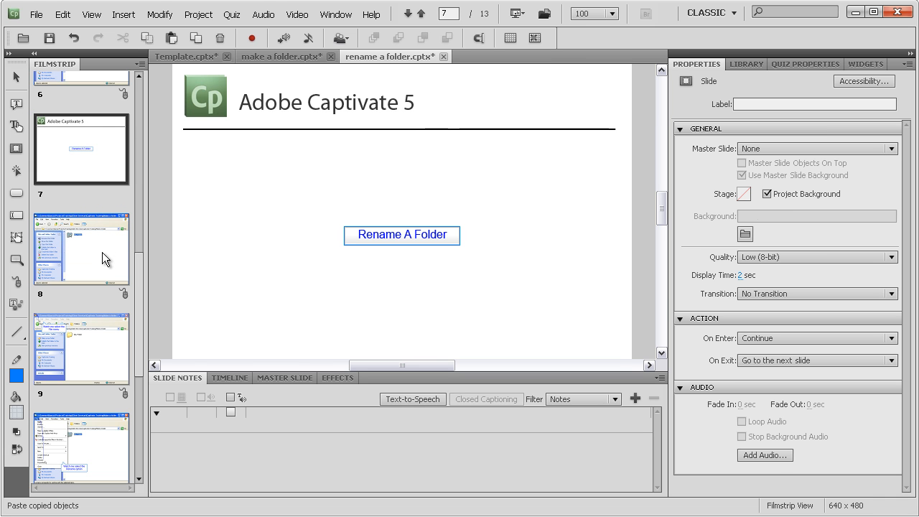
click(102, 252)
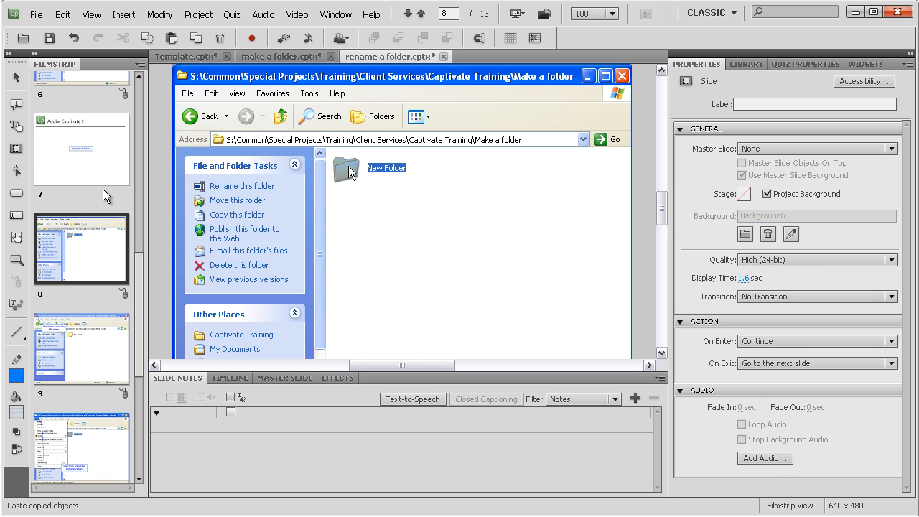
click(103, 173)
click(103, 246)
drag(141, 290, 140, 251)
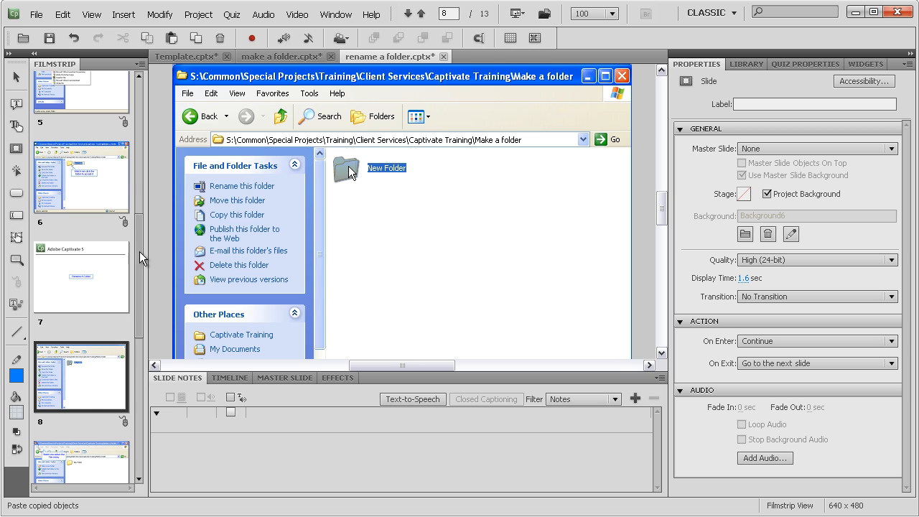
click(93, 280)
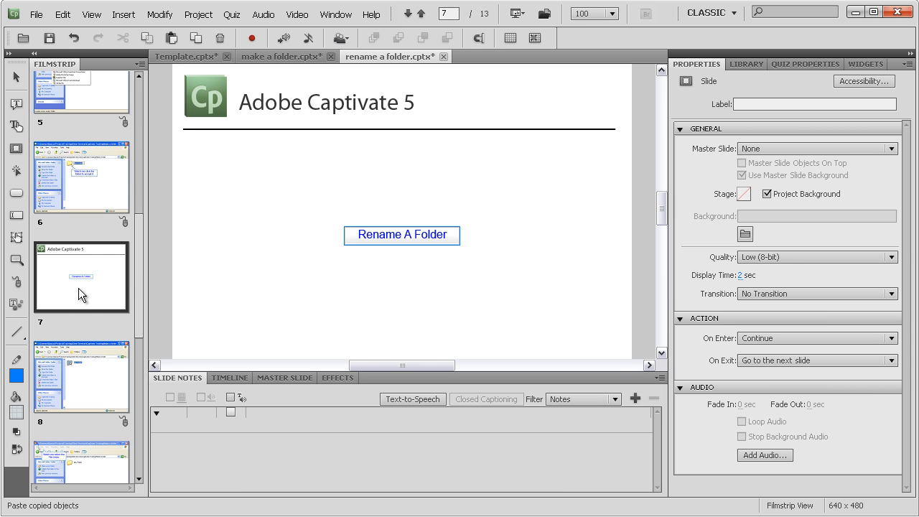
Step: Duplicate the Make a New Folder title slide at the start of the project
drag(138, 266, 141, 92)
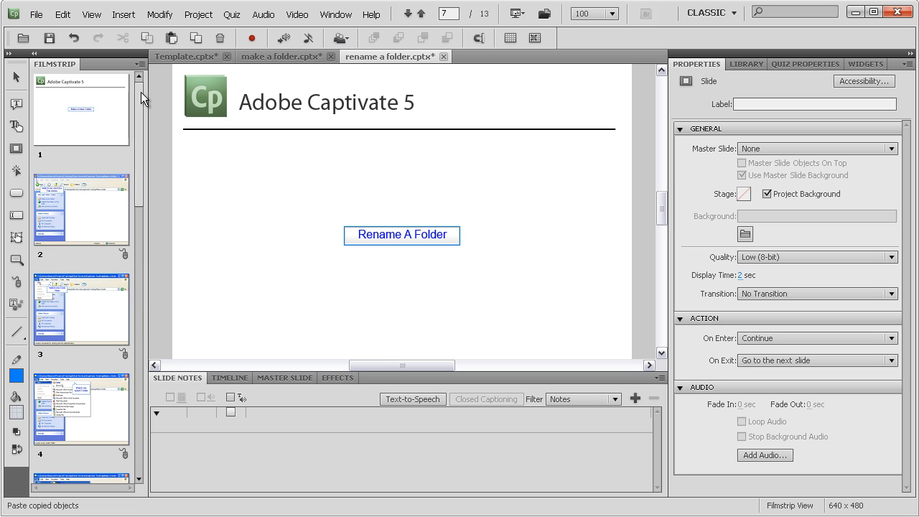
click(99, 143)
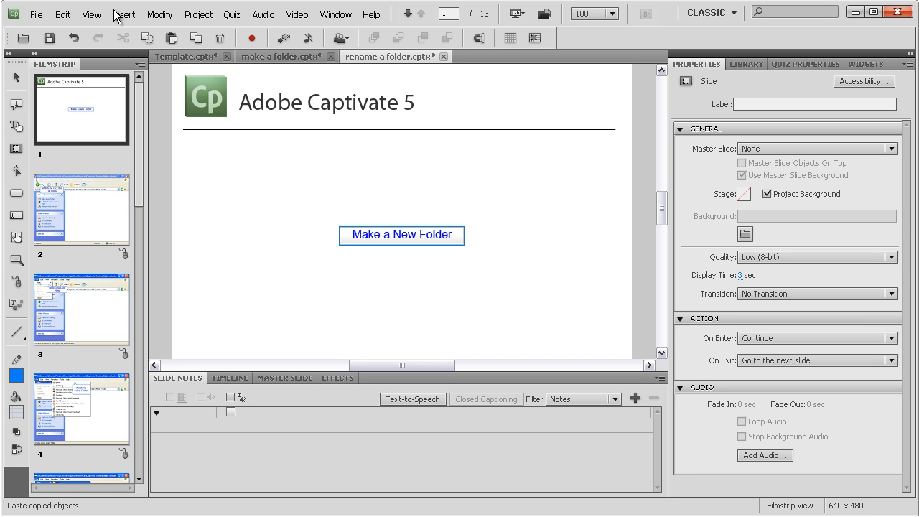
right_click(99, 92)
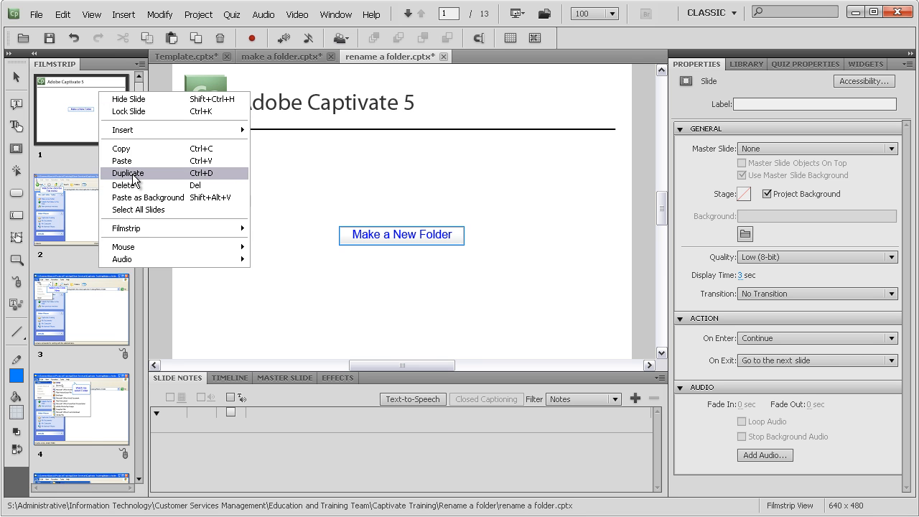
click(126, 173)
click(108, 115)
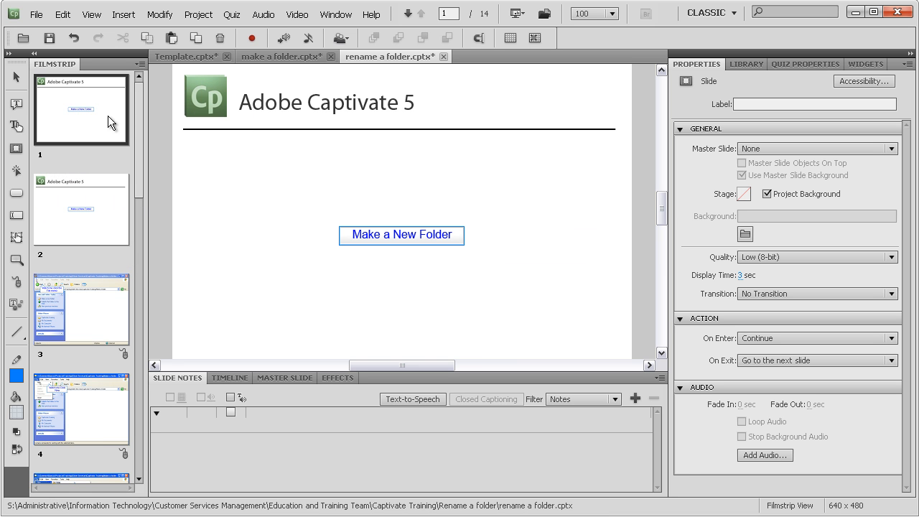
click(102, 208)
Step: Label the first slide Home and the second slide Make a New Folder
click(104, 131)
click(740, 104)
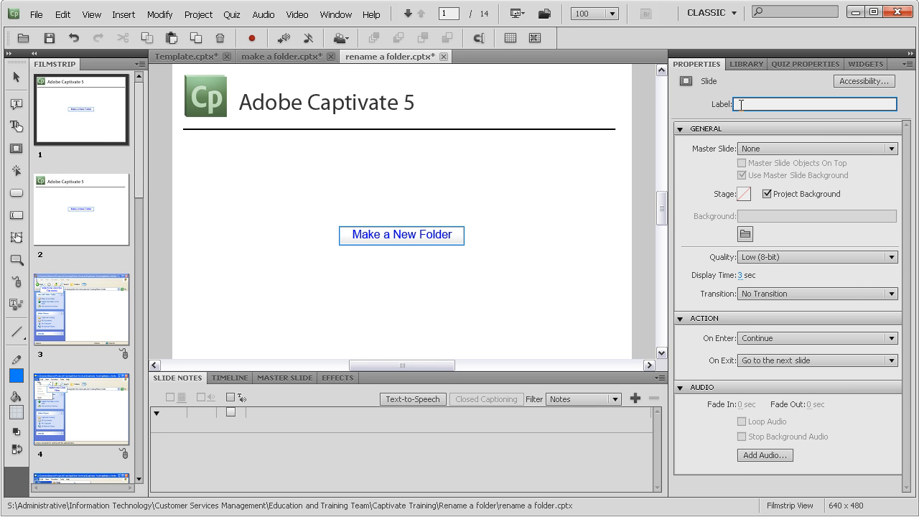
text(Home)
click(112, 216)
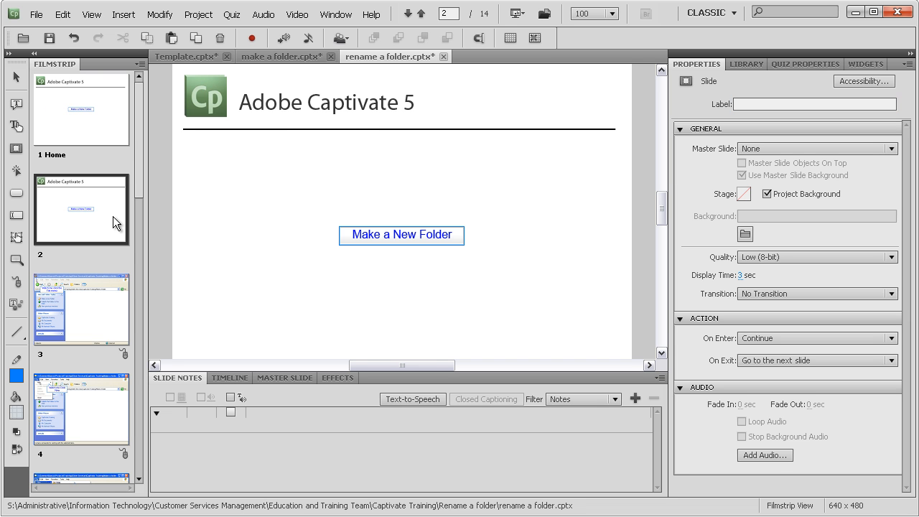
click(749, 104)
text(M)
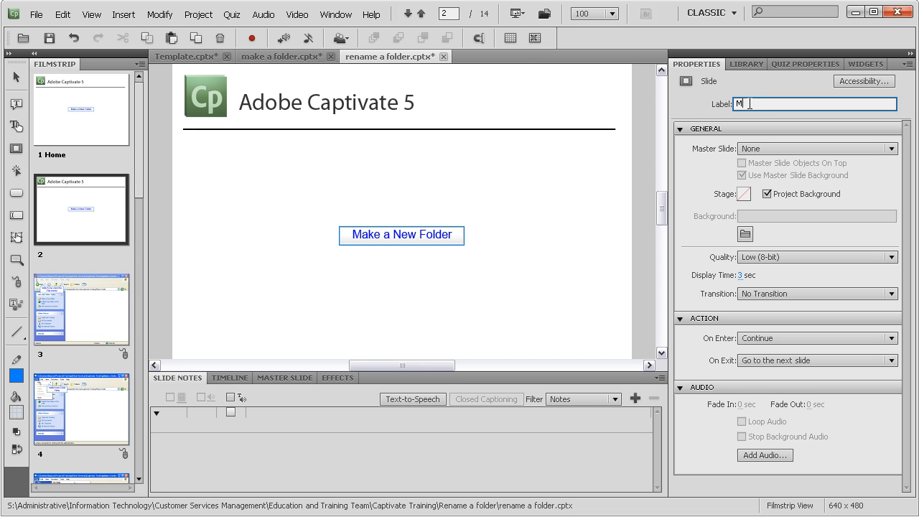
text(ake a New Folder)
Step: Label the Rename A Folder title slide, slide 8, as Rename a folder
drag(135, 135, 135, 278)
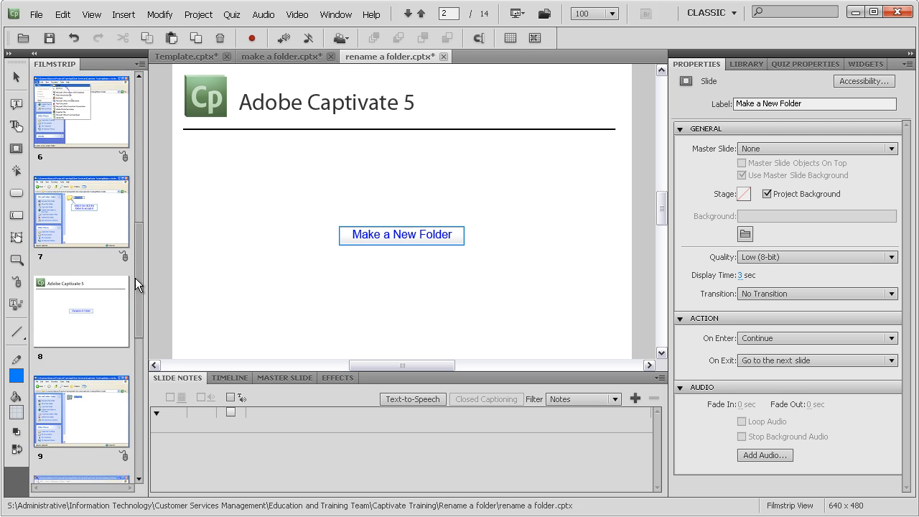
scroll(92, 221, down, 1)
click(91, 220)
click(762, 104)
text(Re)
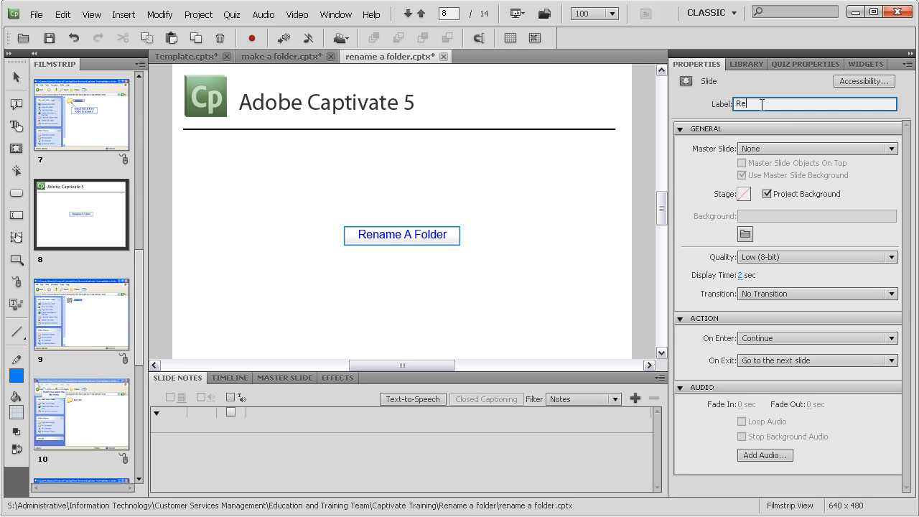
text(name a folder)
Step: Delete the Make a New Folder text box from the Home slide
click(140, 278)
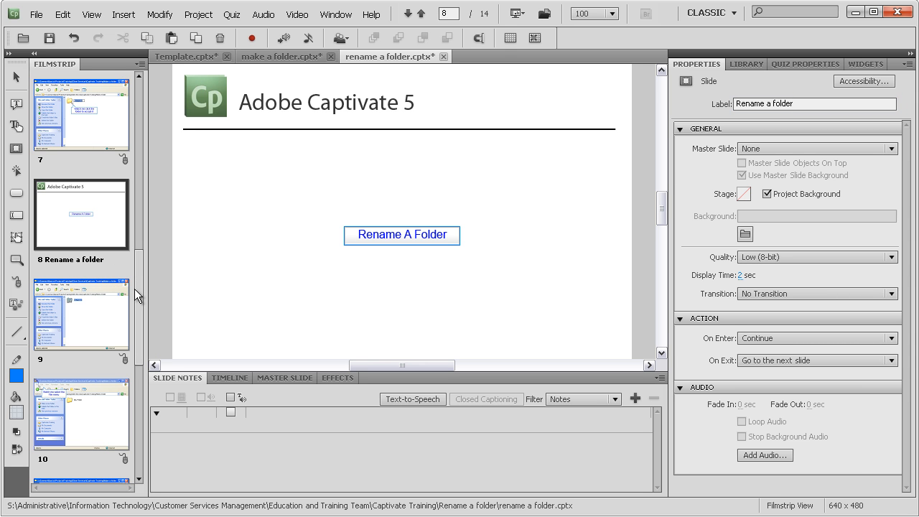
drag(135, 293, 139, 89)
click(99, 125)
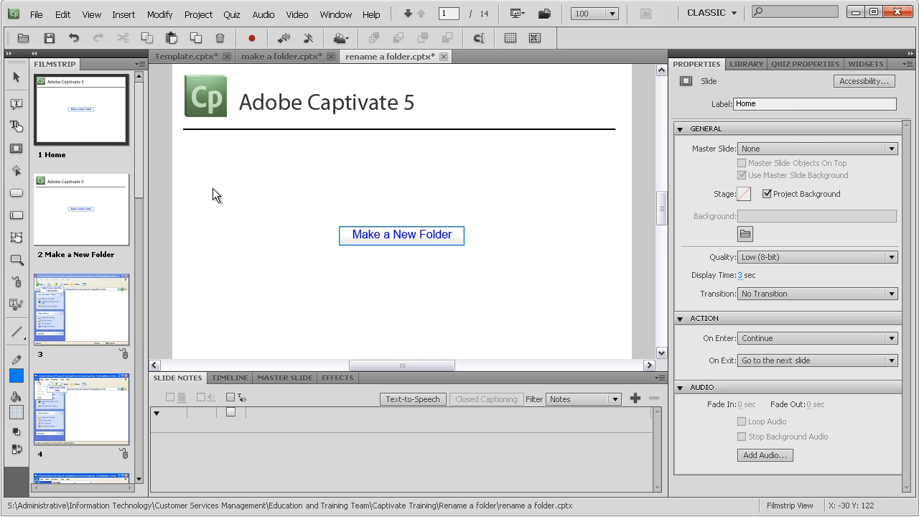
click(423, 244)
key(Delete)
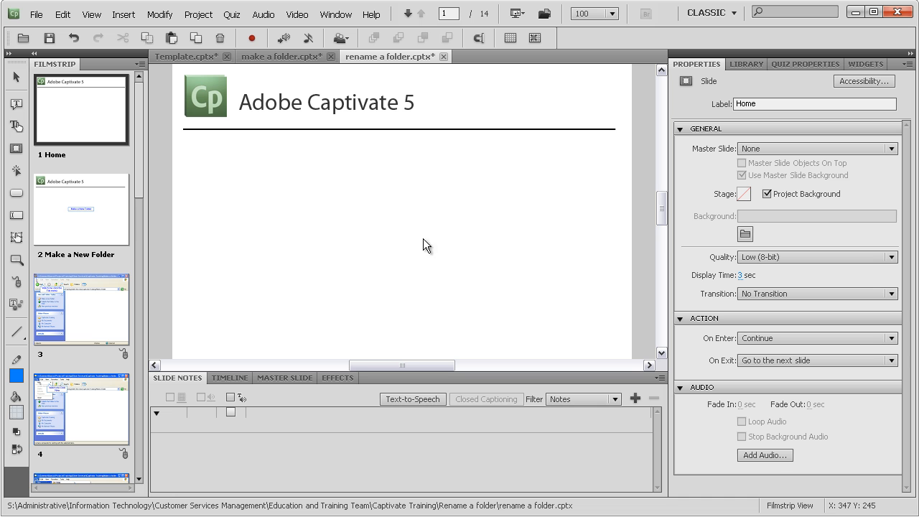
Step: Add two text buttons to the Home slide and place them side by side below the heading line
click(16, 193)
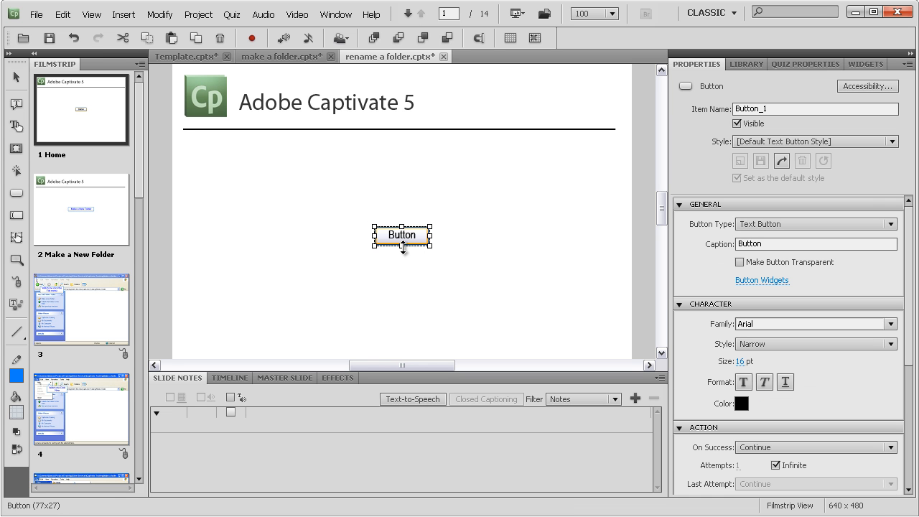
drag(403, 246, 286, 247)
click(22, 194)
drag(422, 239, 486, 239)
drag(301, 239, 320, 239)
Step: Set the caption of the left button on the Home slide to Make A New Folder
click(92, 215)
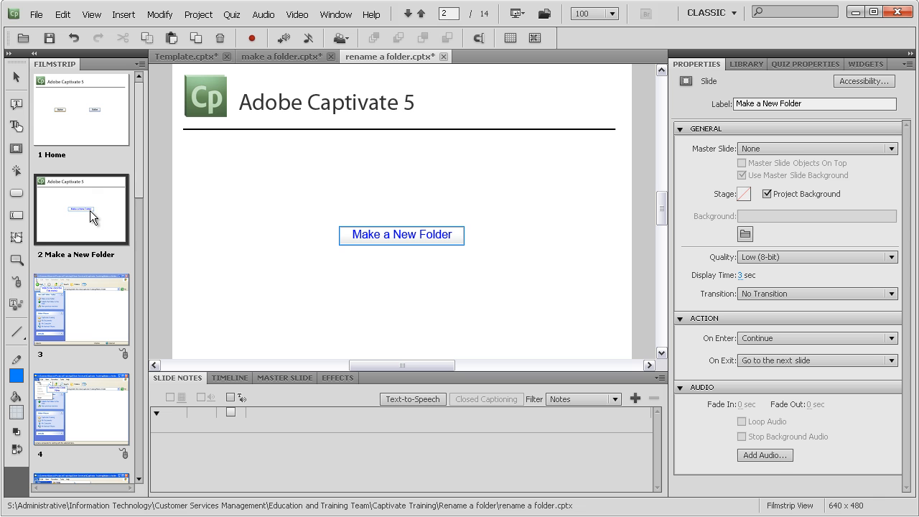
click(98, 127)
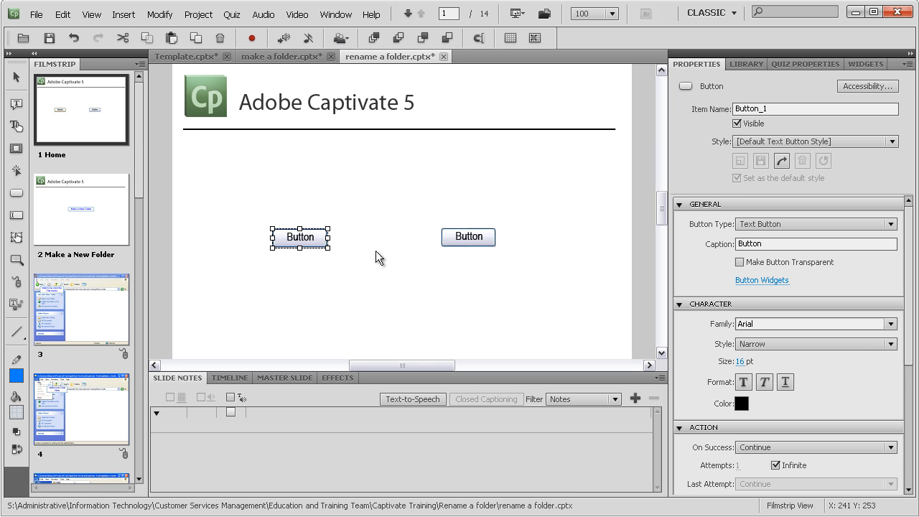
double_click(786, 242)
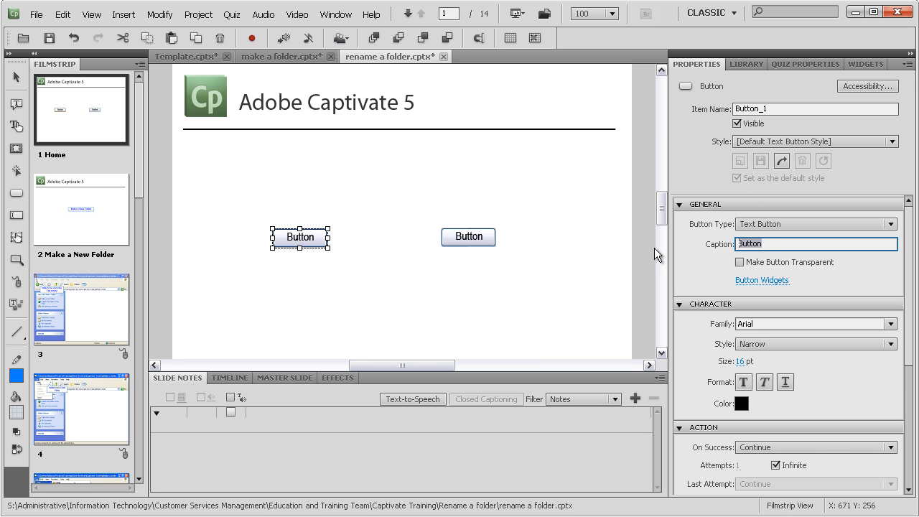
text(Mak)
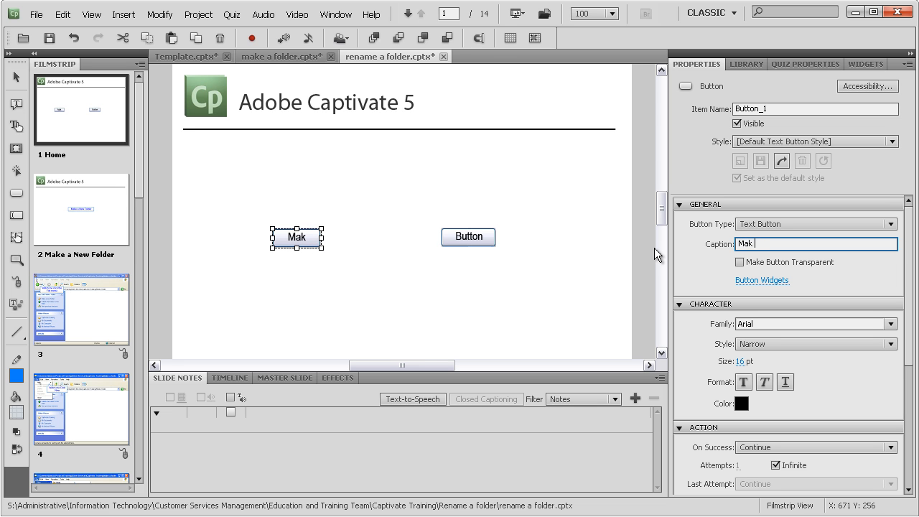
text(e A N)
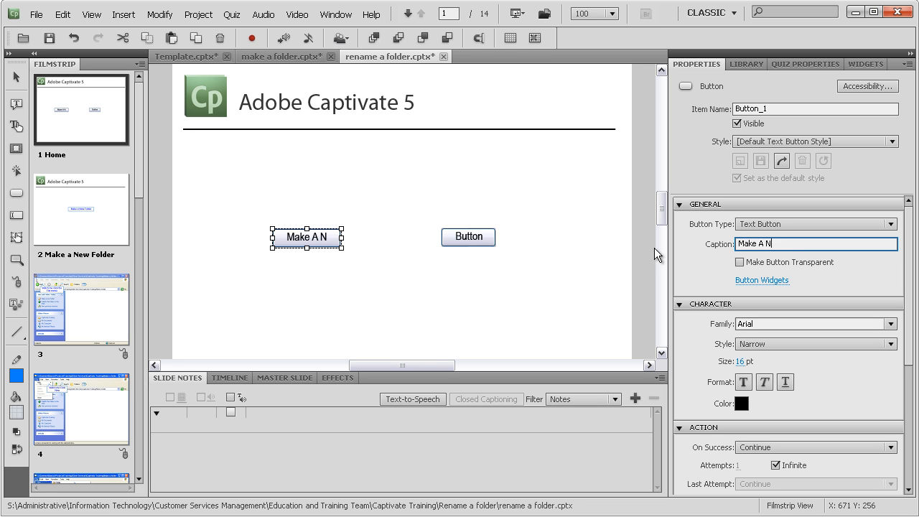
text(ew Folder)
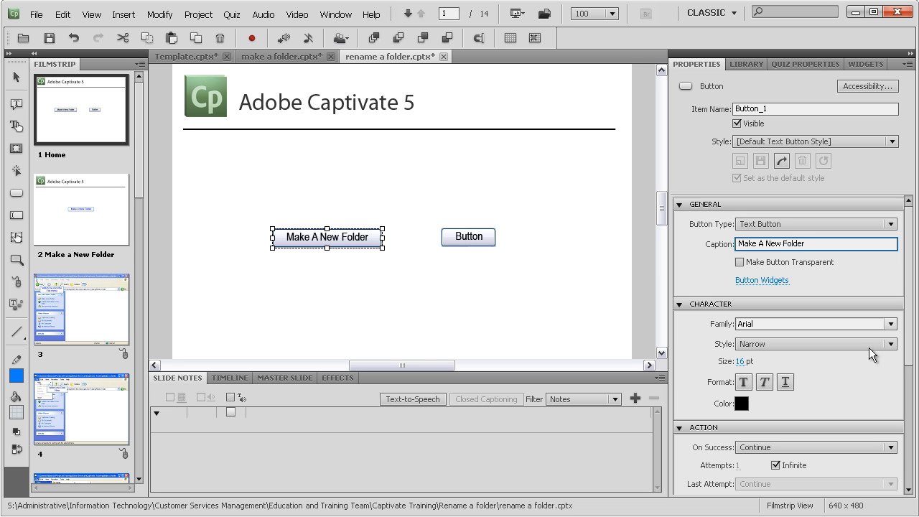
Step: Set the Make A New Folder button's success action to jump to slide 2 Make a New Folder
scroll(720, 269, down, 5)
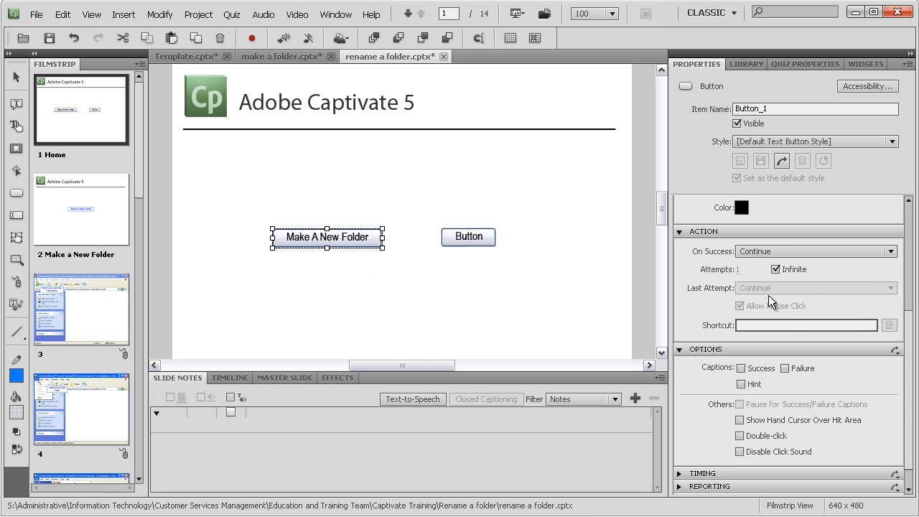
click(890, 251)
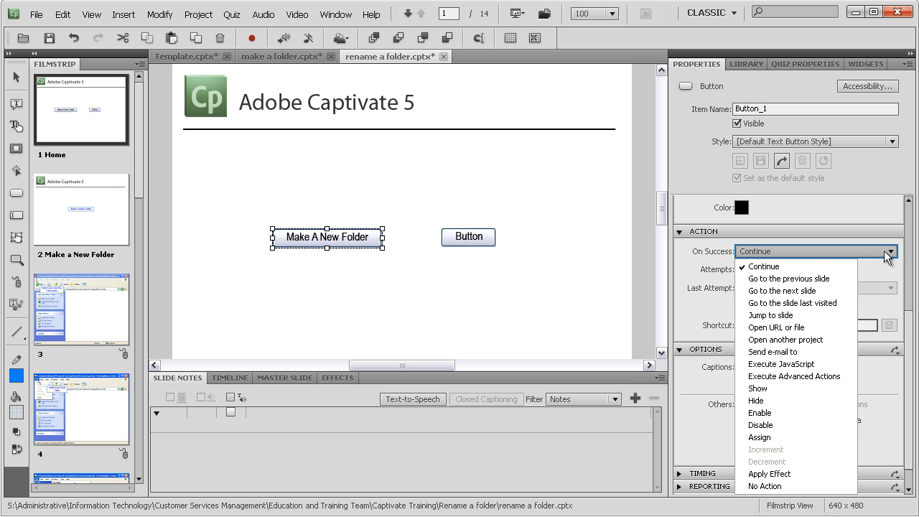
click(793, 315)
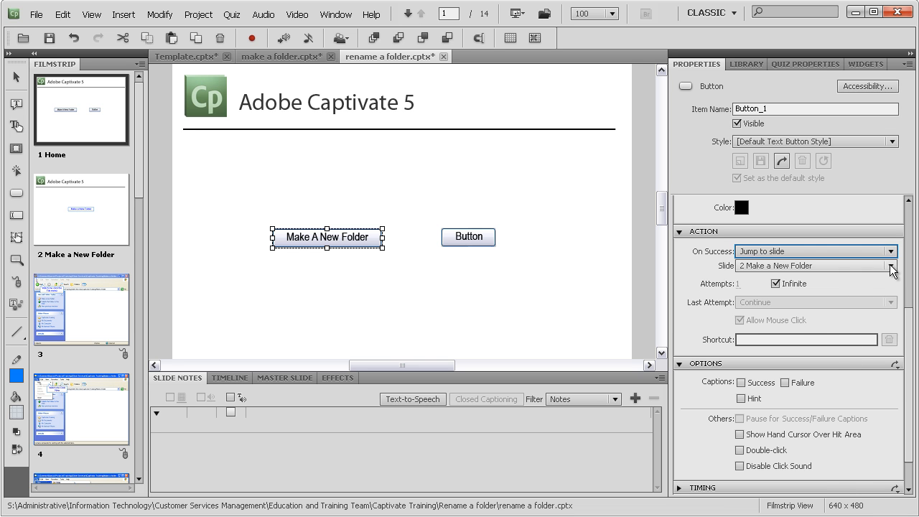
Step: Choose 2 Make a New Folder as the target slide of the Make A New Folder button
click(890, 265)
click(803, 299)
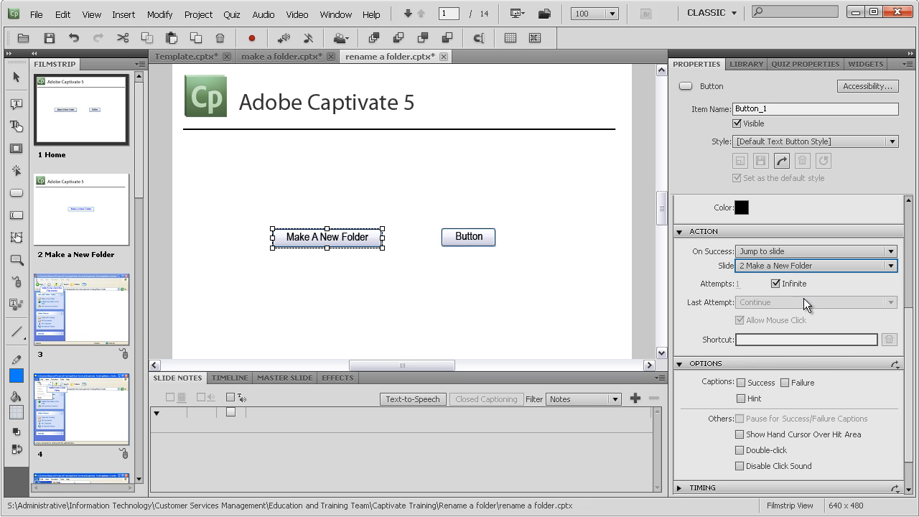
Step: Set the caption of the second button on the Home slide to Rename A Folder
click(482, 244)
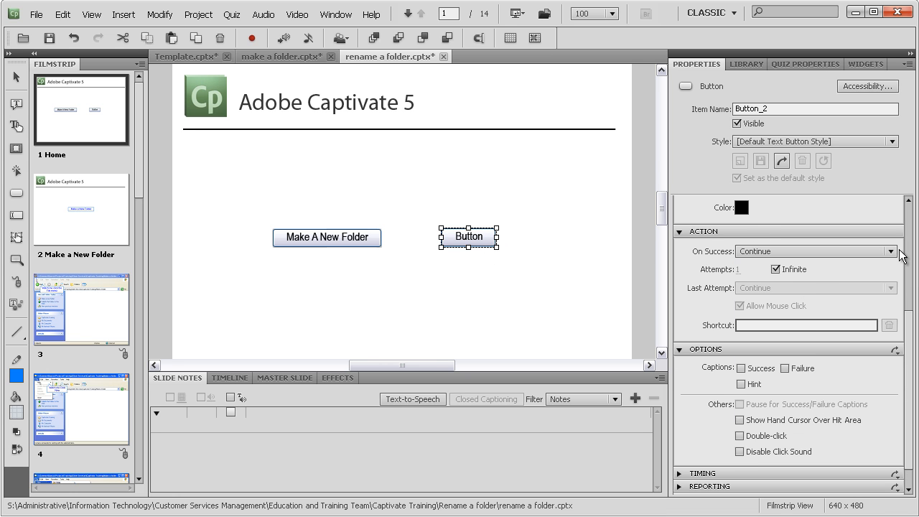
scroll(910, 296, up, 3)
double_click(776, 243)
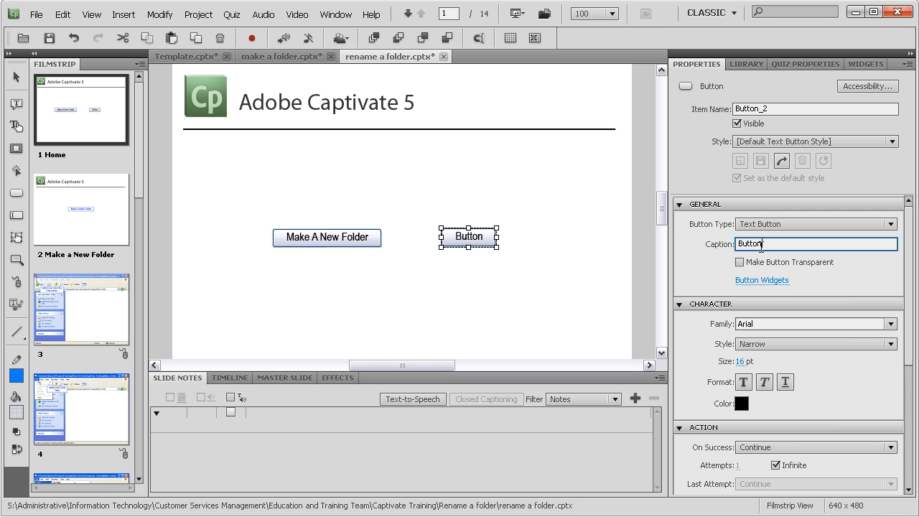
text(Rename a)
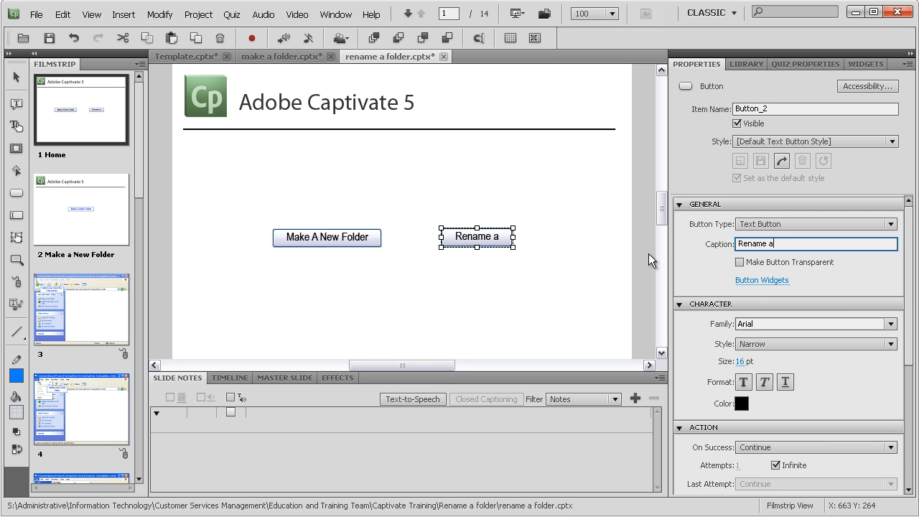
key(BackSpace)
text(A Folder)
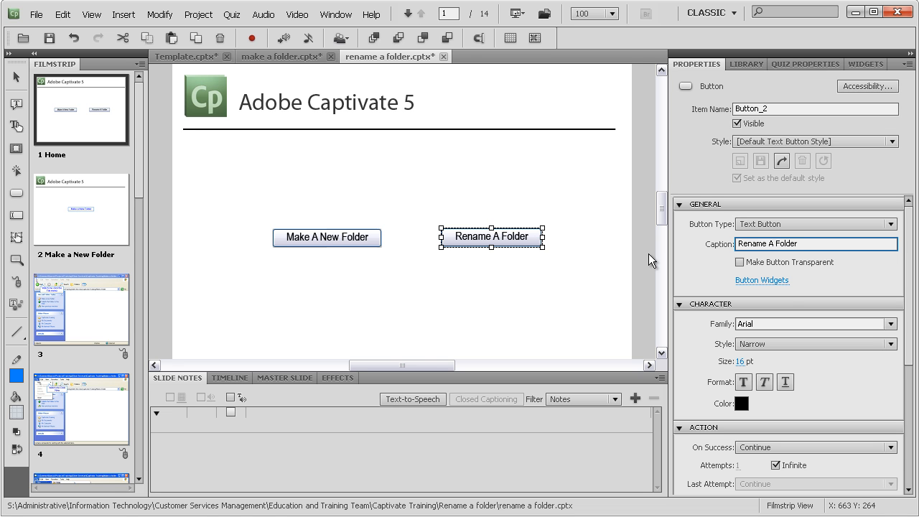
Step: Set the Rename A Folder button's success action to jump to slide 8 Rename a folder
scroll(905, 271, down, 5)
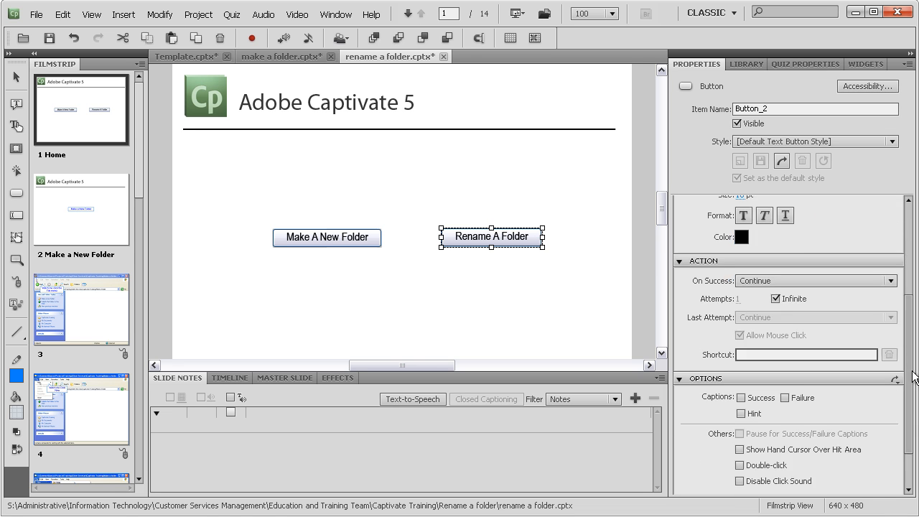
click(891, 227)
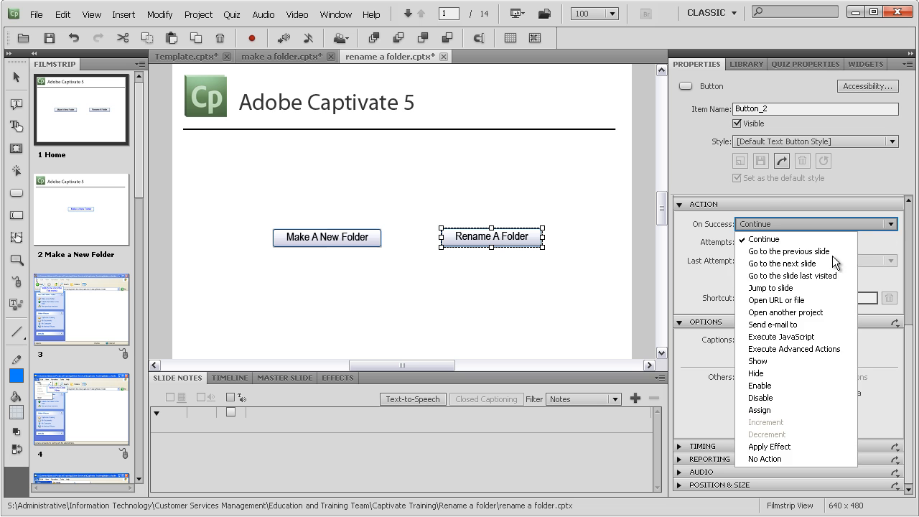
click(794, 286)
click(891, 238)
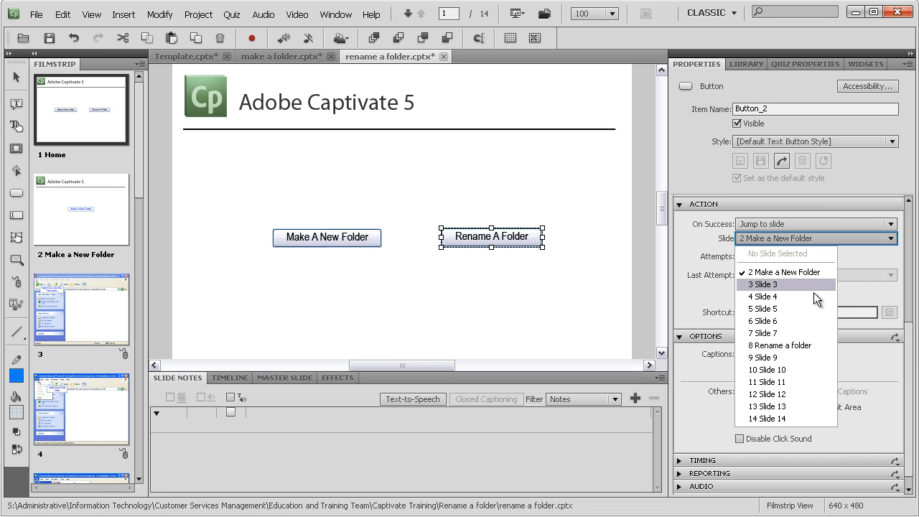
click(806, 346)
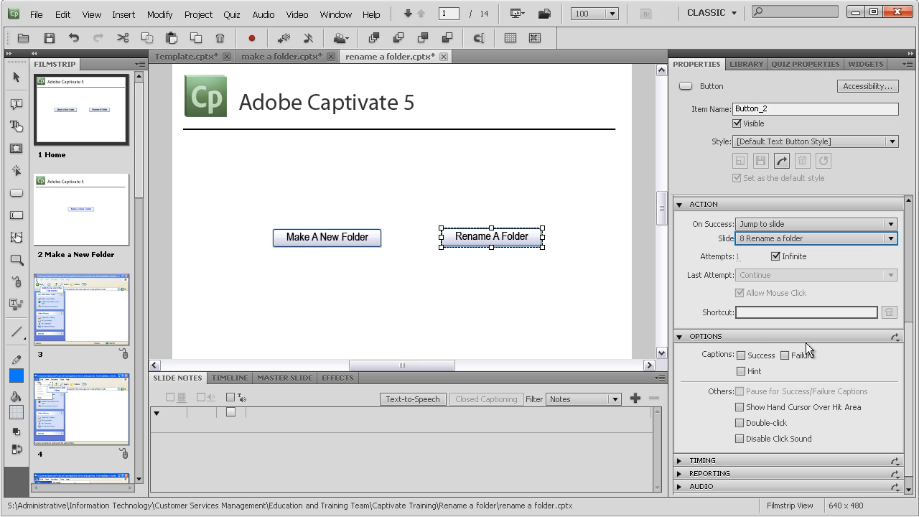
click(539, 303)
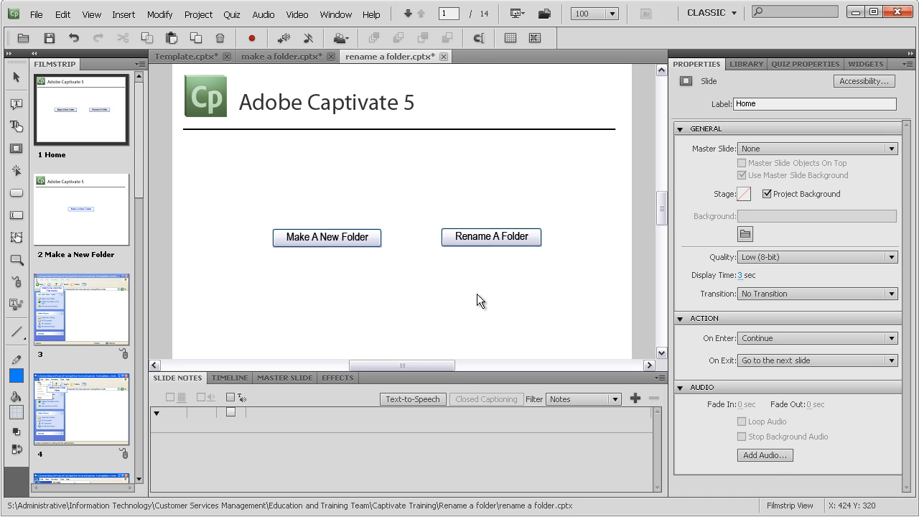
Step: Open the Branching view to show how both lessons branch from the Home slide
click(336, 15)
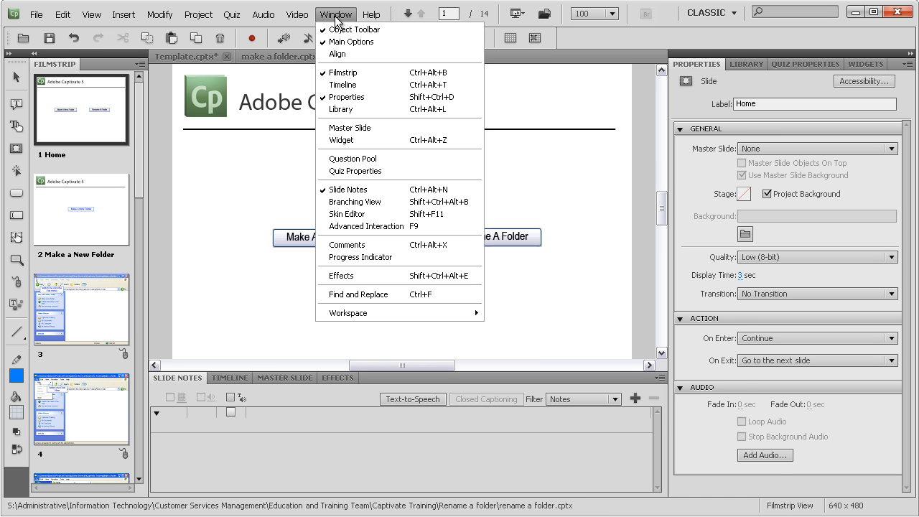
click(355, 202)
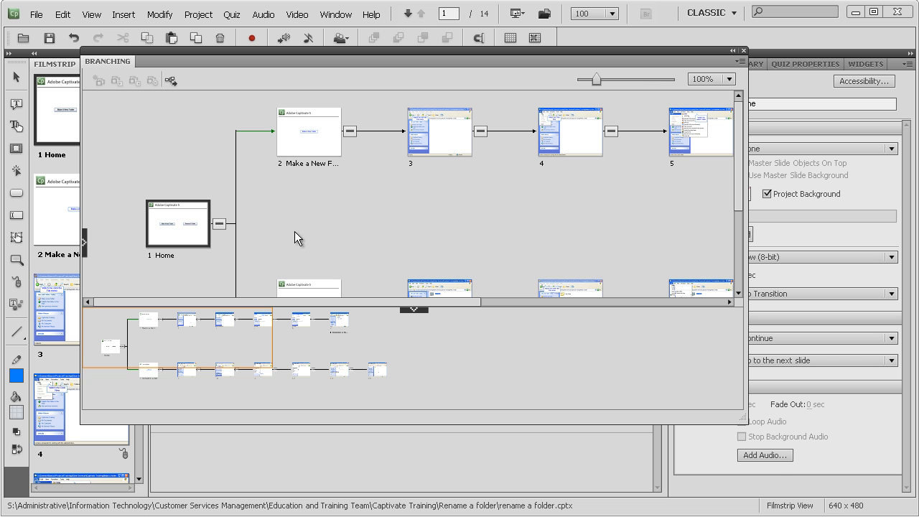
drag(595, 79, 582, 79)
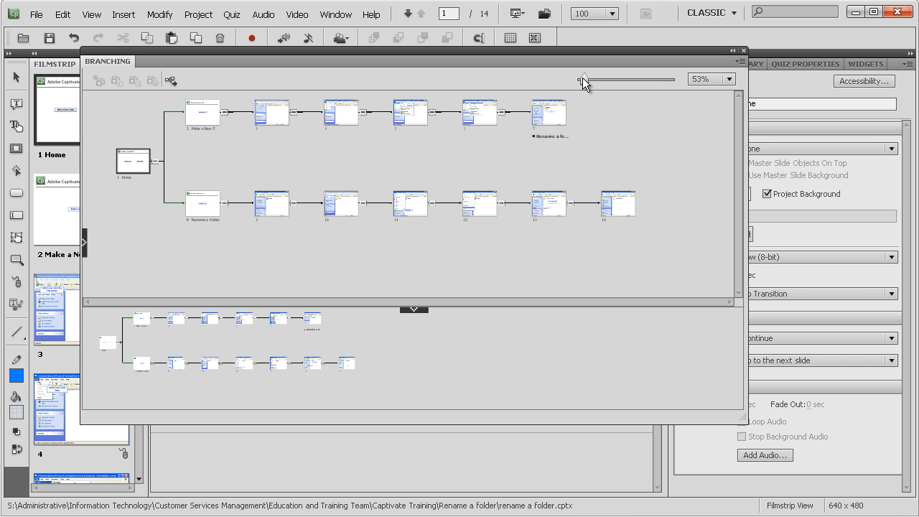
Step: In the Branching view, set slide 7's success action to jump to slide 1 Home
click(559, 116)
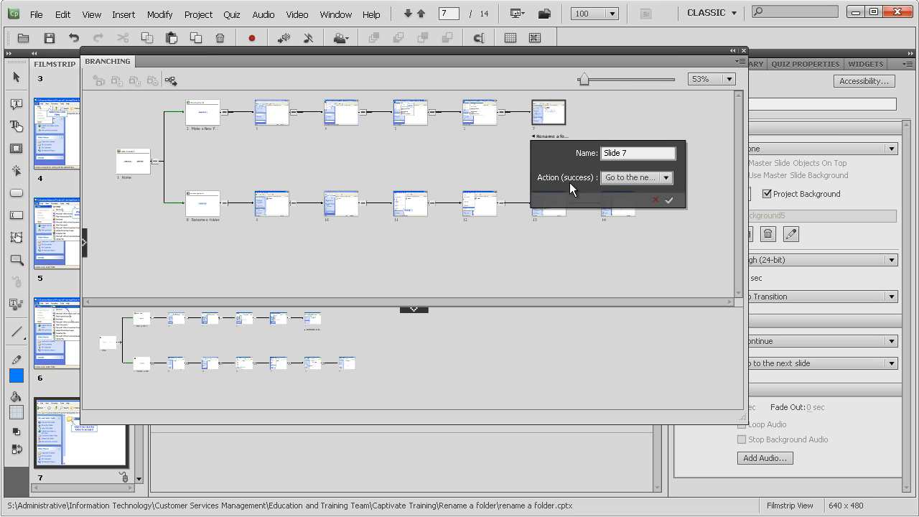
click(665, 179)
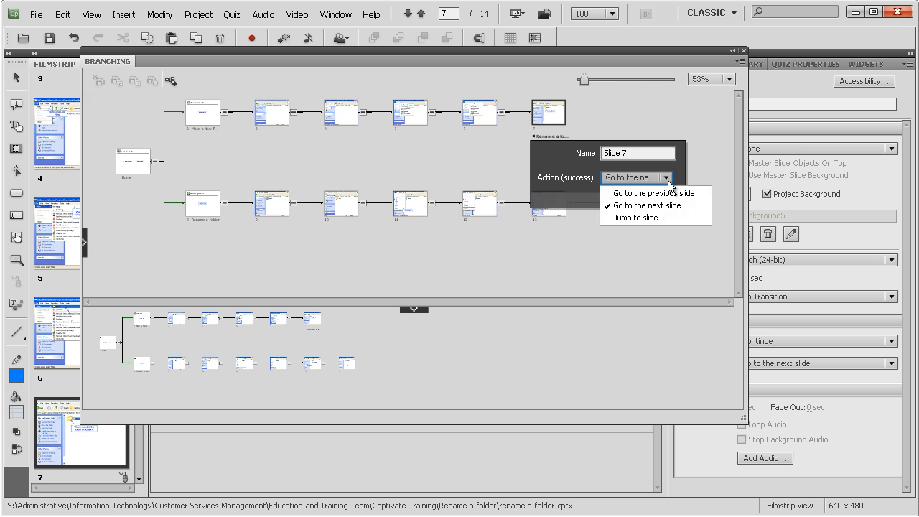
click(654, 216)
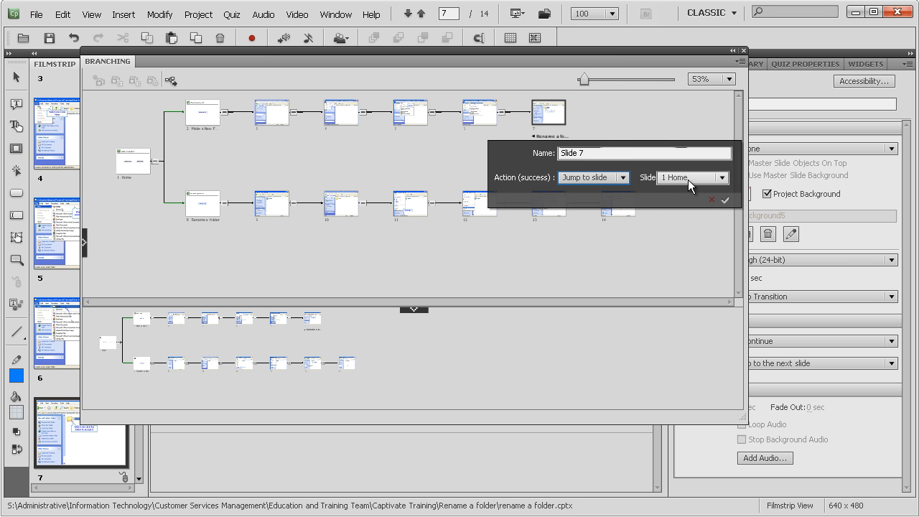
click(725, 201)
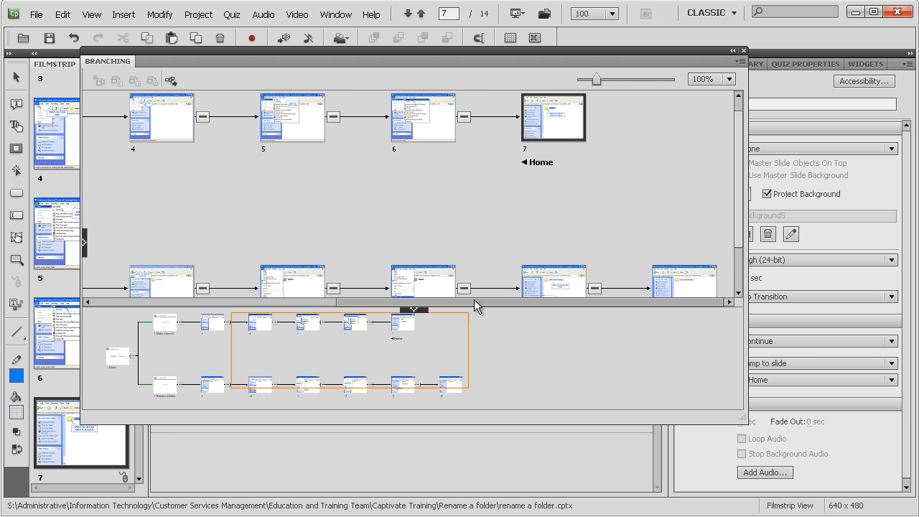
Step: Set slide 14's success action to jump to slide 1 Home and close the Branching view
drag(739, 149, 739, 192)
click(675, 233)
click(696, 171)
click(683, 210)
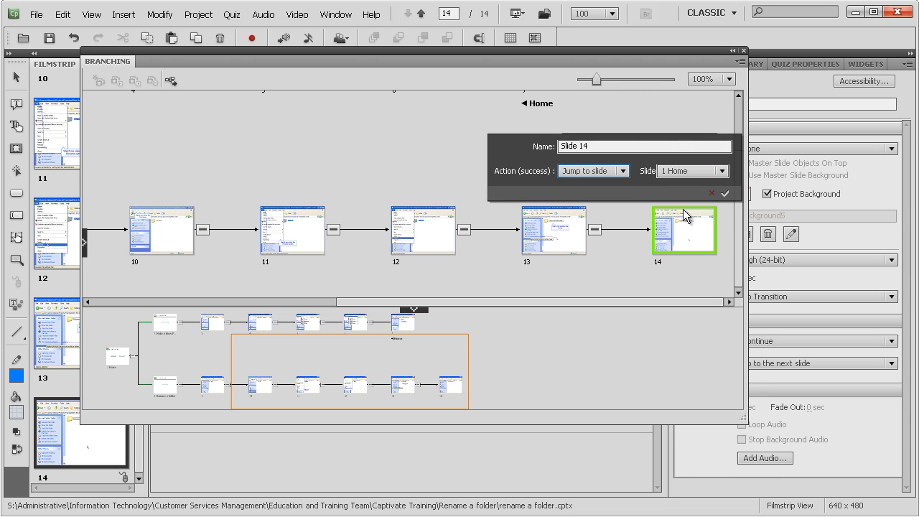
click(728, 193)
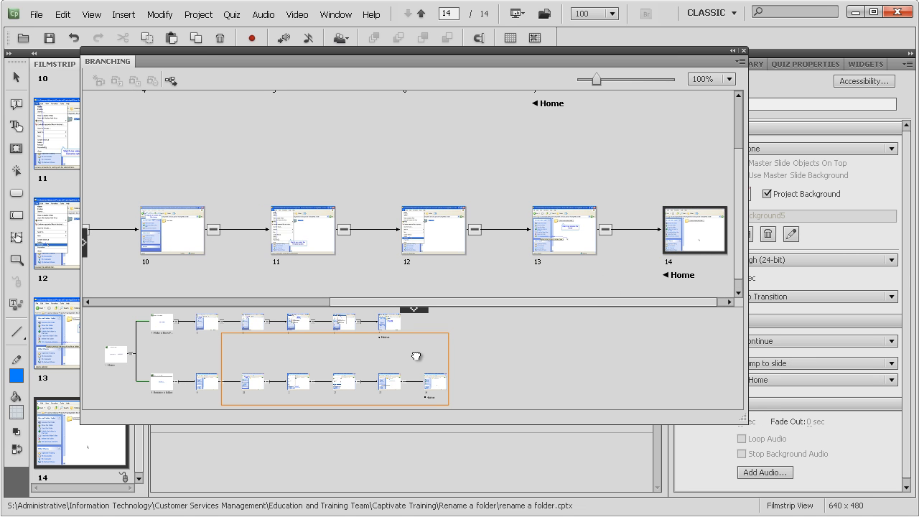
click(744, 51)
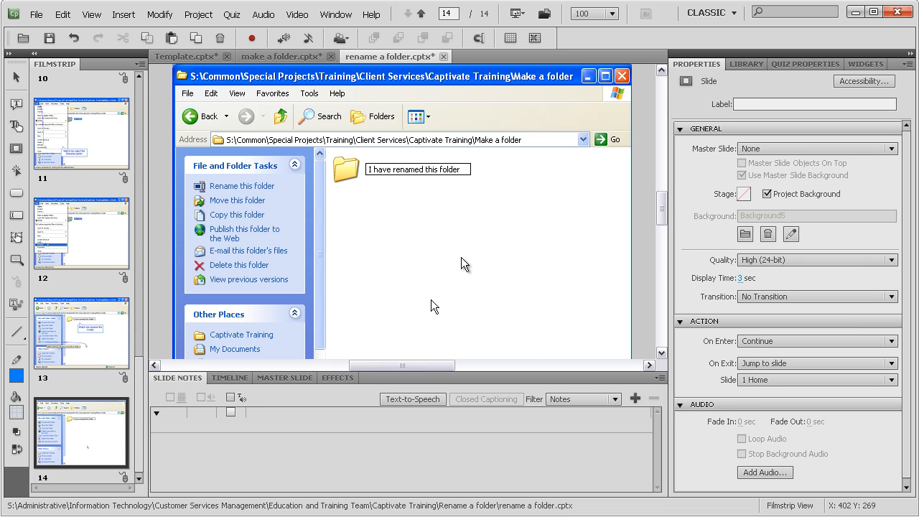
Step: Preview the project, test the Make A New Folder and Rename A Folder buttons on the Home slide, and close the preview
key(F4)
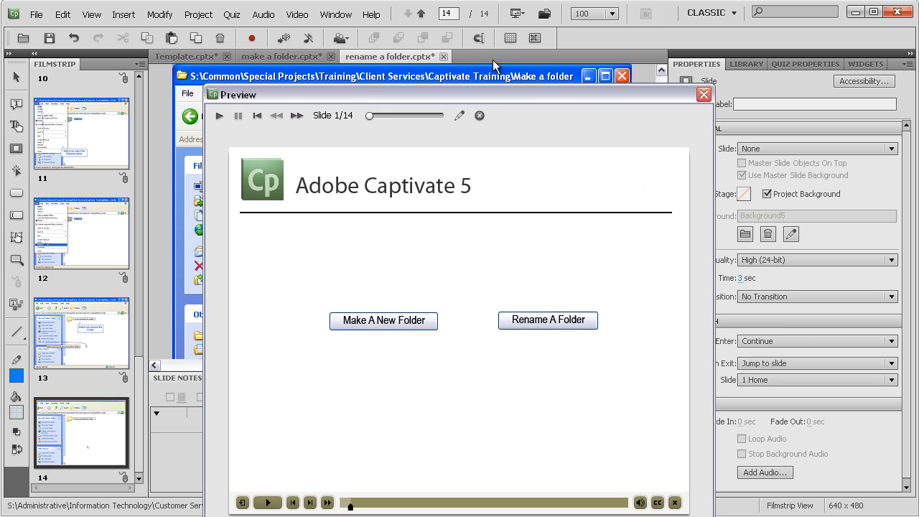
drag(496, 100, 470, 2)
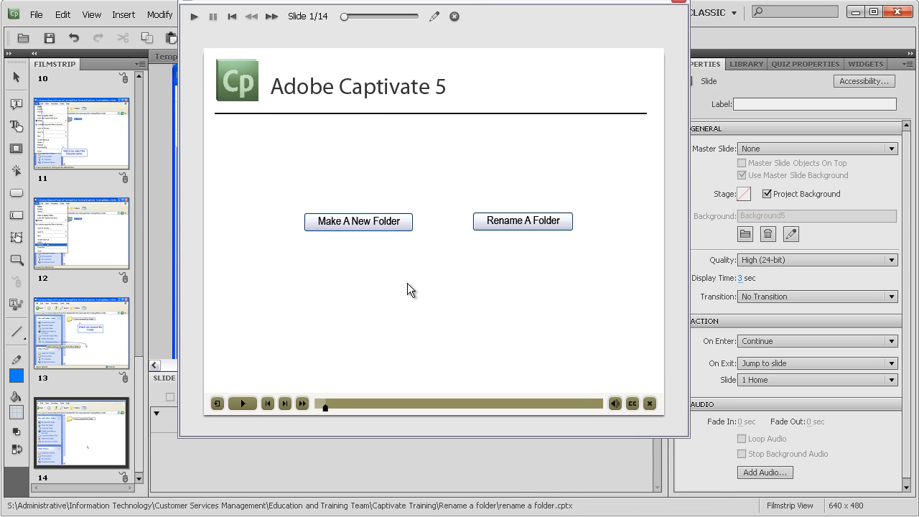
click(366, 215)
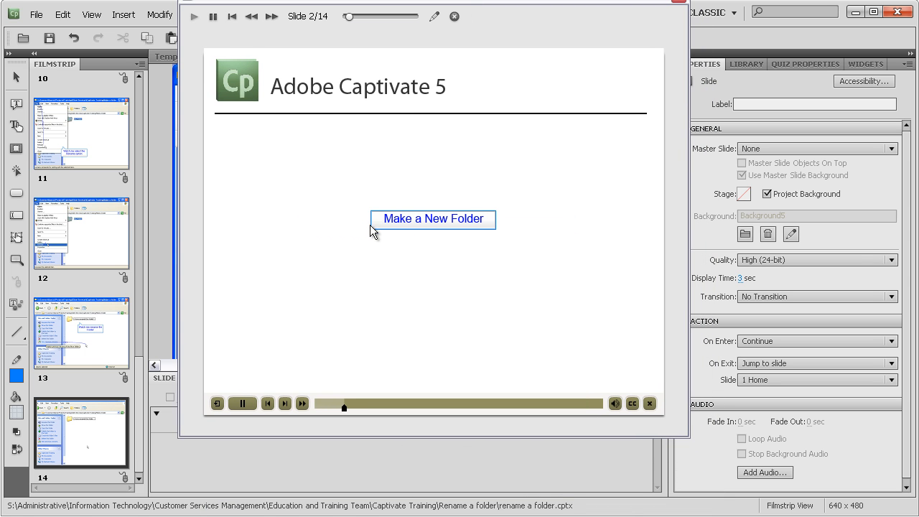
click(440, 224)
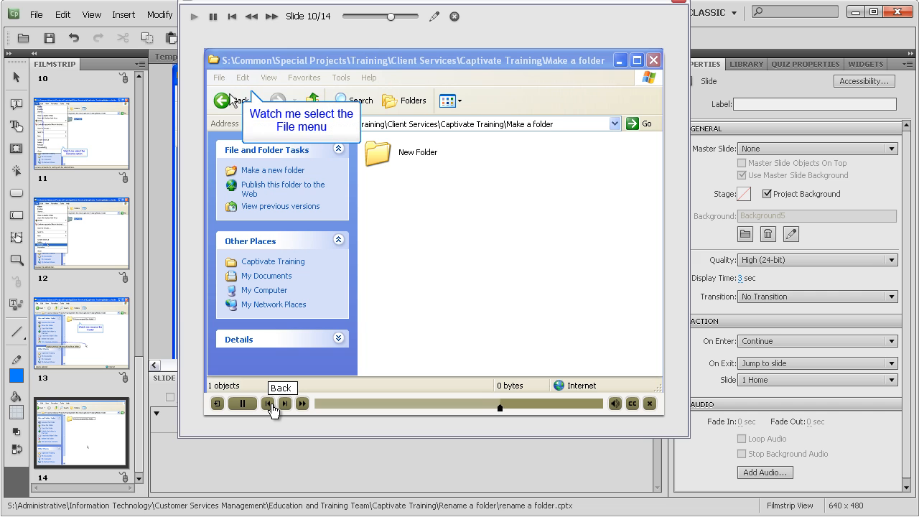
click(270, 404)
click(269, 404)
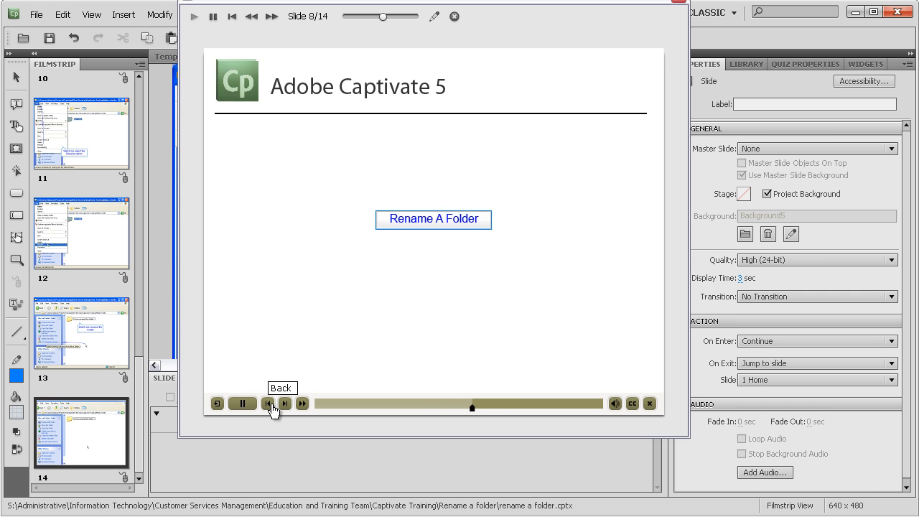
click(269, 404)
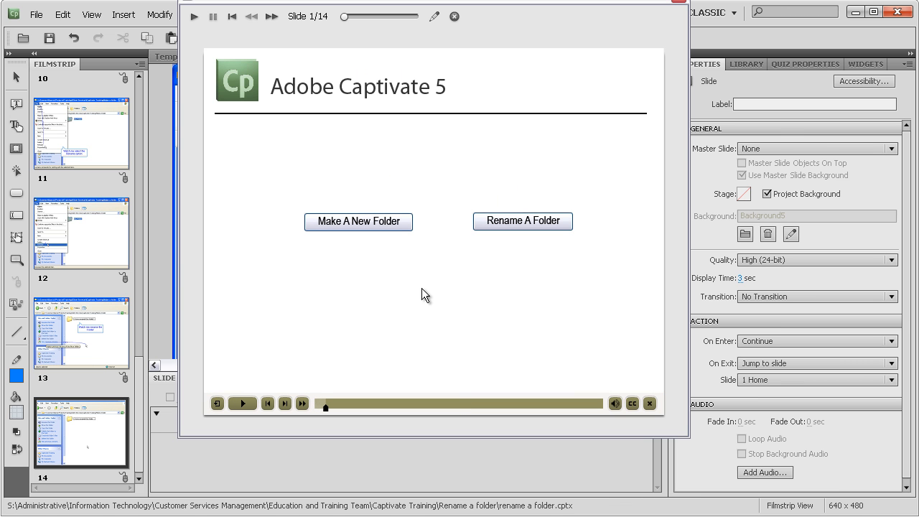
click(515, 224)
click(677, 4)
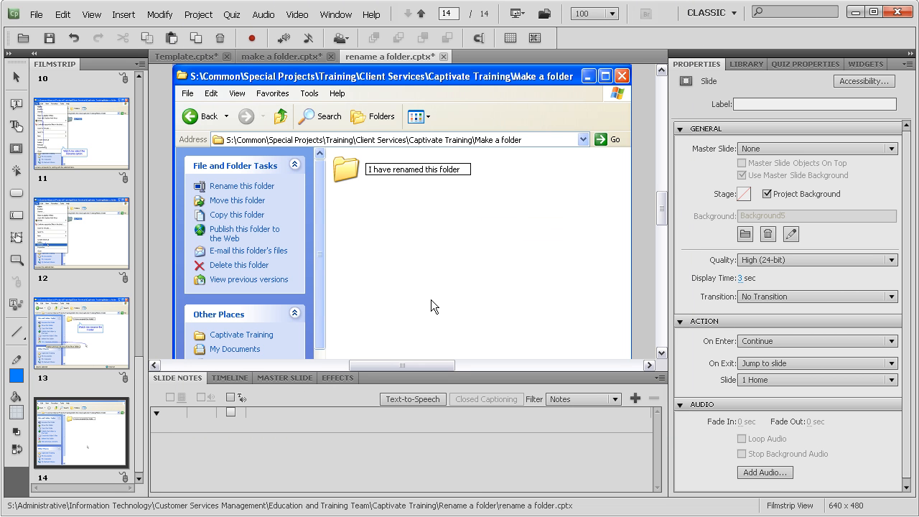